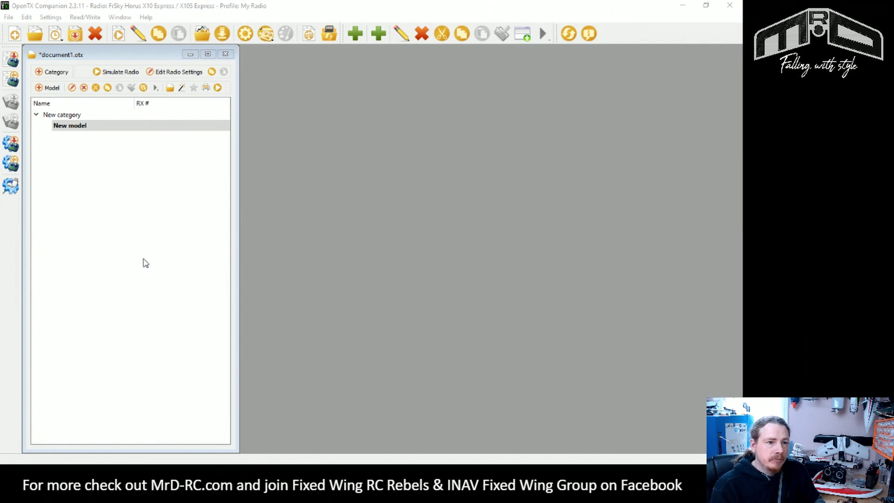
# Open the new model for editing and name global variable GVAR1 "Tmr" in Flight Mode 0.
pyautogui.click(72, 125)
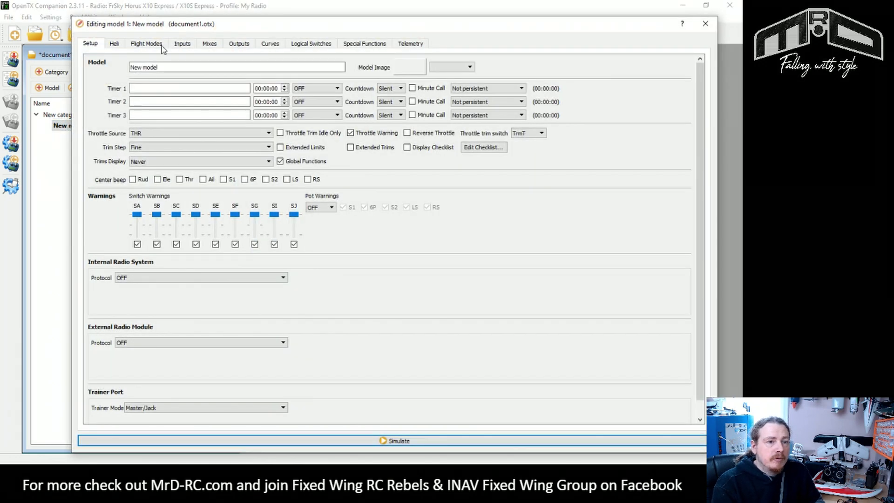
pyautogui.click(159, 45)
pyautogui.click(144, 294)
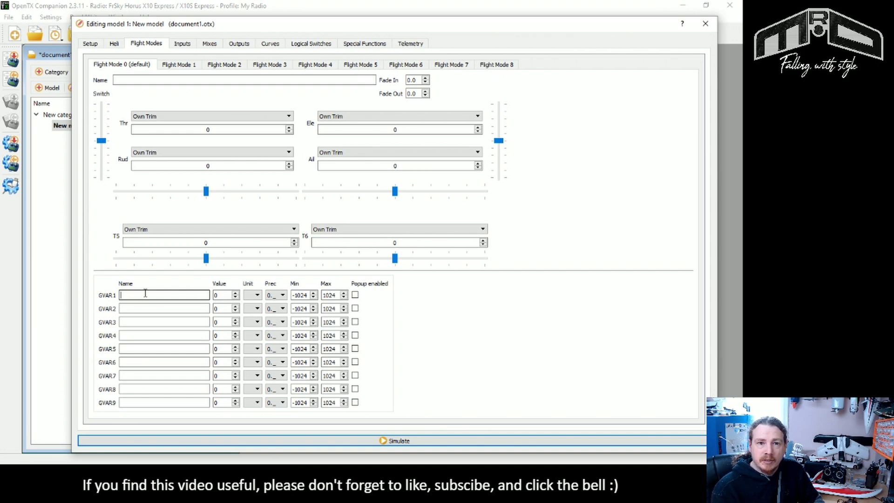
pyautogui.click(145, 293)
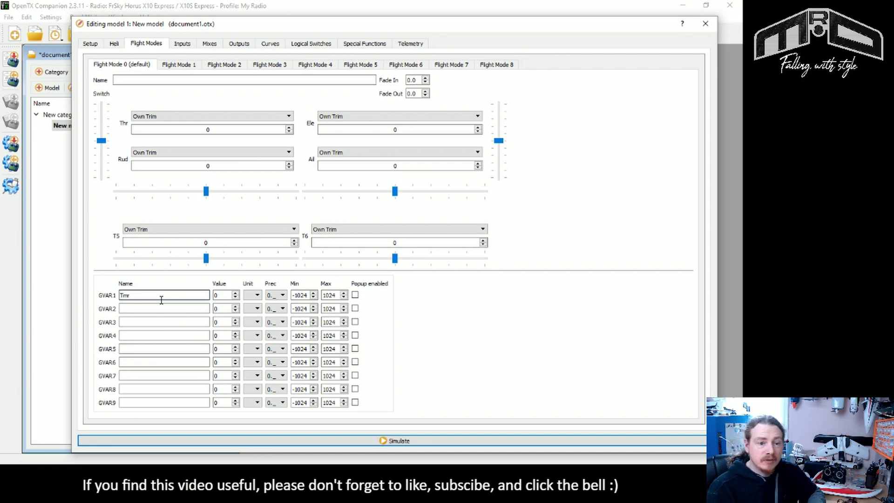
# Set both the value and the minimum of global variable GVAR1 to -1.
pyautogui.press('Tab')
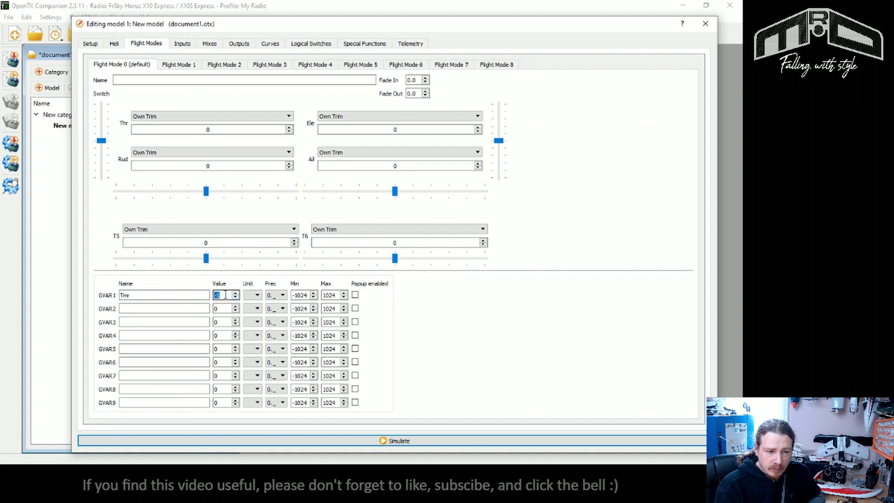
pyautogui.doubleClick(299, 294)
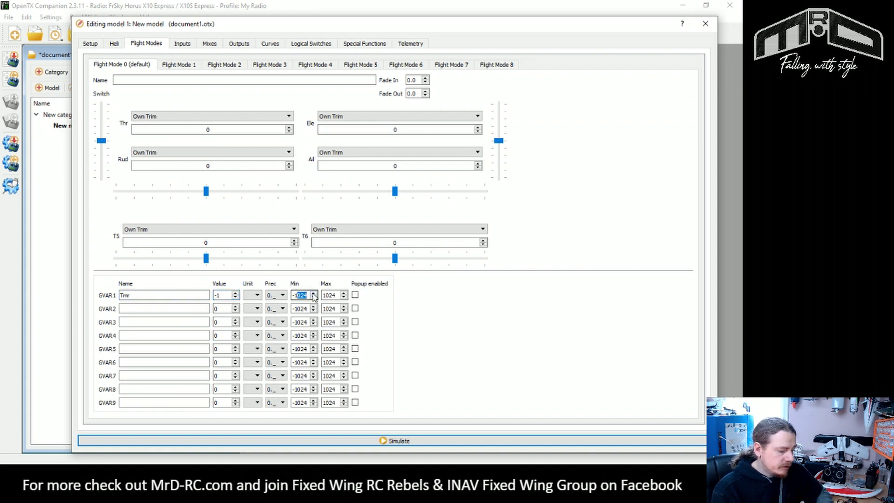
pyautogui.write('1')
pyautogui.press('Tab')
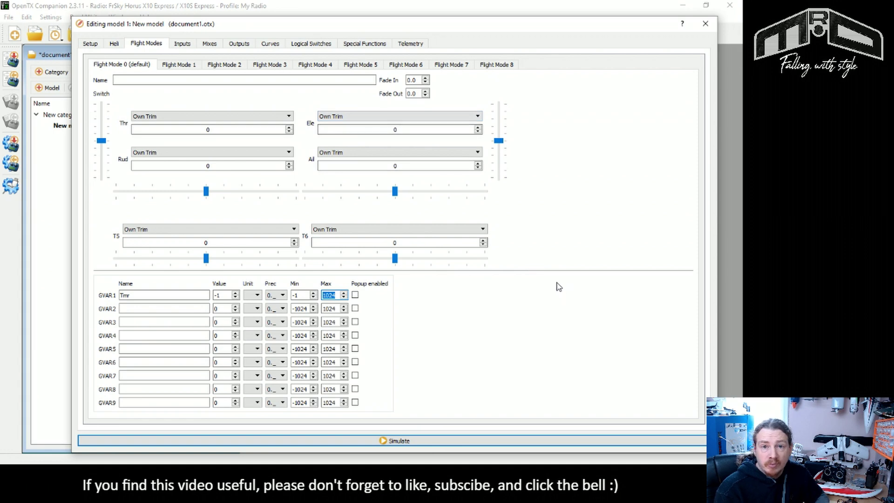
# Set the function of logical switch L01 to Timer.
pyautogui.click(307, 45)
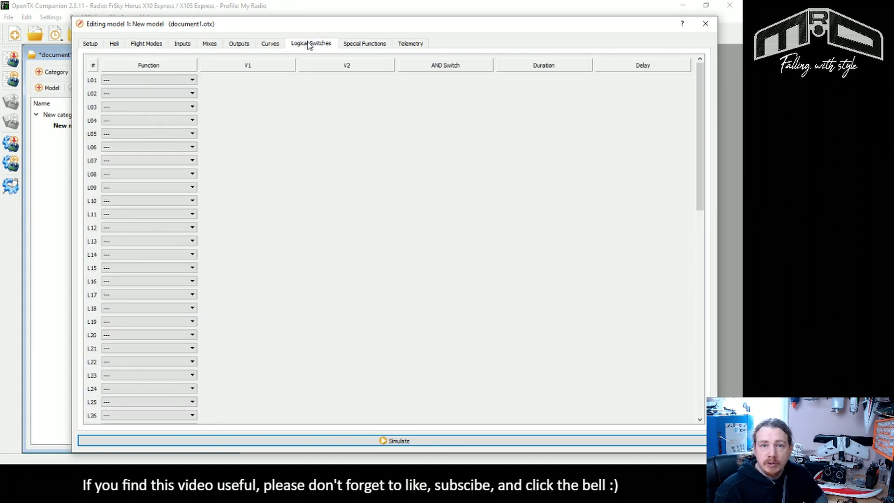
pyautogui.click(188, 80)
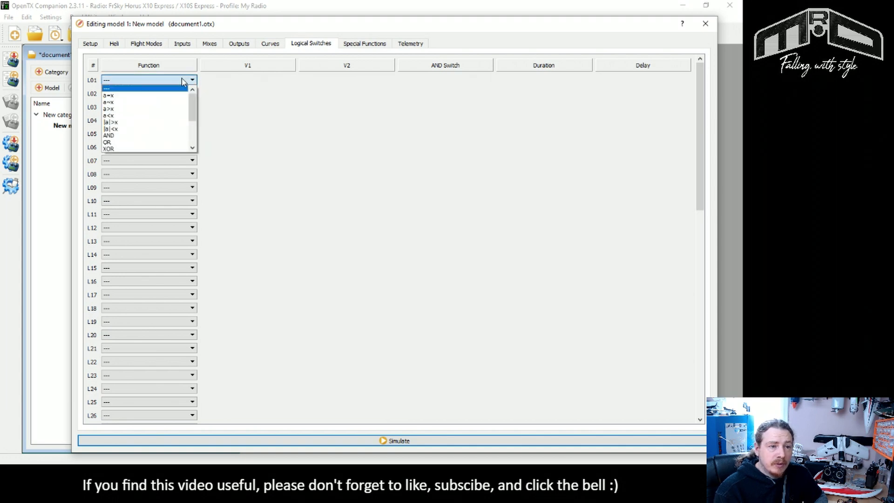
pyautogui.moveTo(195, 105); pyautogui.dragTo(192, 148)
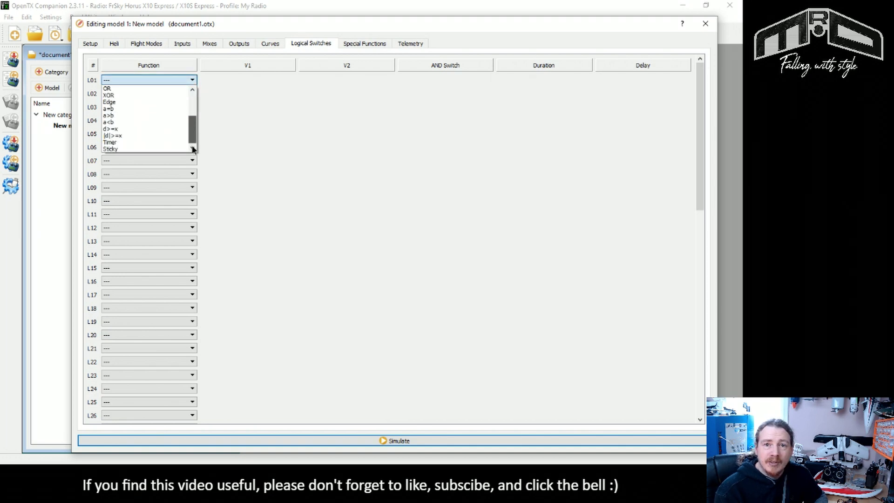
pyautogui.click(137, 142)
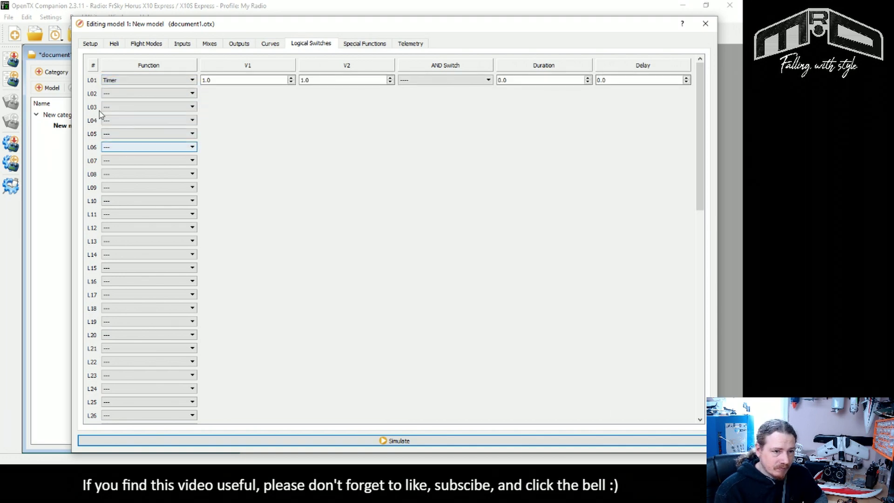
# Set V1 and V2 of logical switch L01 to 30.0.
pyautogui.doubleClick(220, 80)
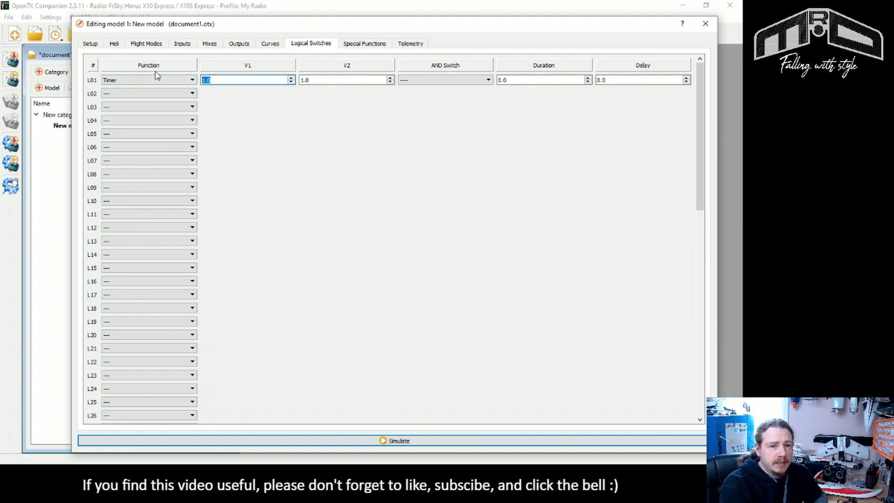
pyautogui.write('30')
pyautogui.press('Tab')
pyautogui.write('30')
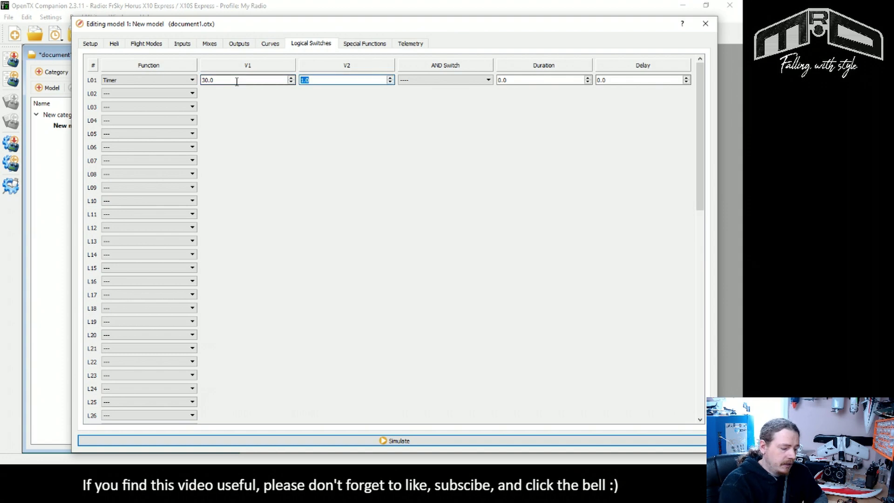
pyautogui.click(285, 110)
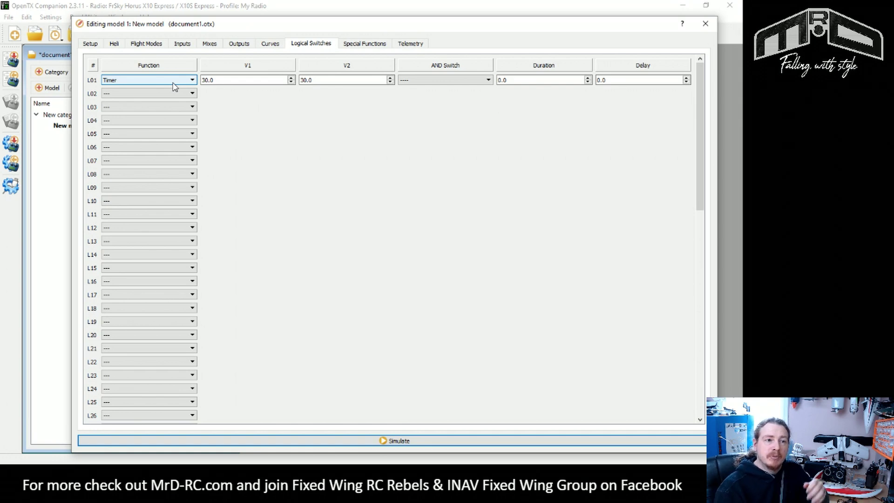
# Assign special function SF1 to switch L01 with the action Adjust GV1.
pyautogui.click(371, 45)
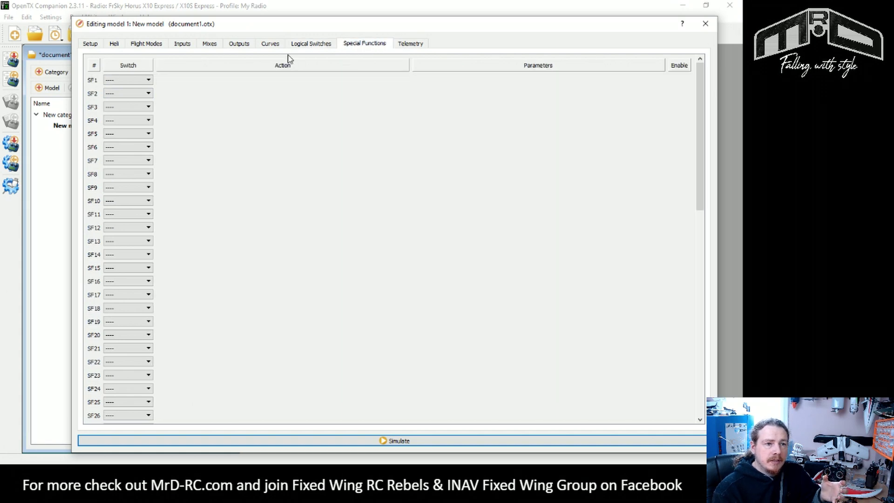
pyautogui.click(125, 82)
pyautogui.moveTo(149, 117); pyautogui.dragTo(151, 142)
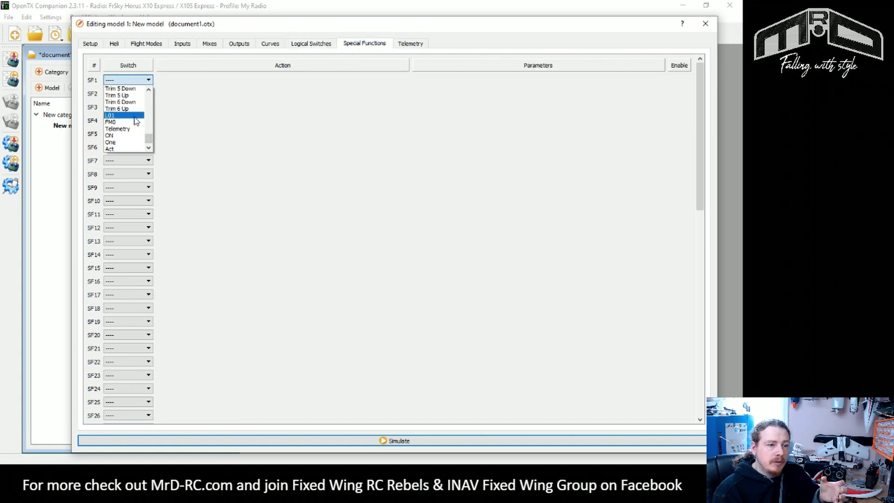
pyautogui.click(120, 115)
pyautogui.click(198, 85)
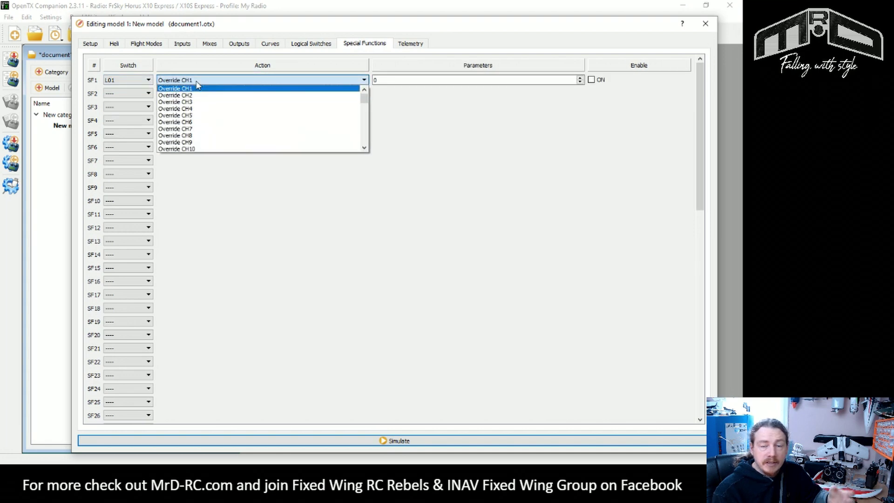
pyautogui.click(364, 109)
pyautogui.moveTo(362, 107); pyautogui.dragTo(365, 125)
pyautogui.scroll(-3, 242, 130)
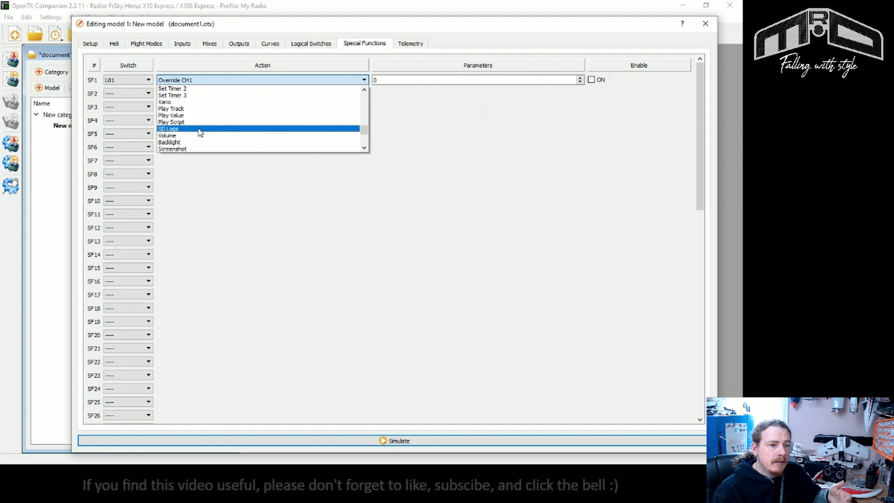
pyautogui.scroll(-1, 190, 119)
pyautogui.click(190, 147)
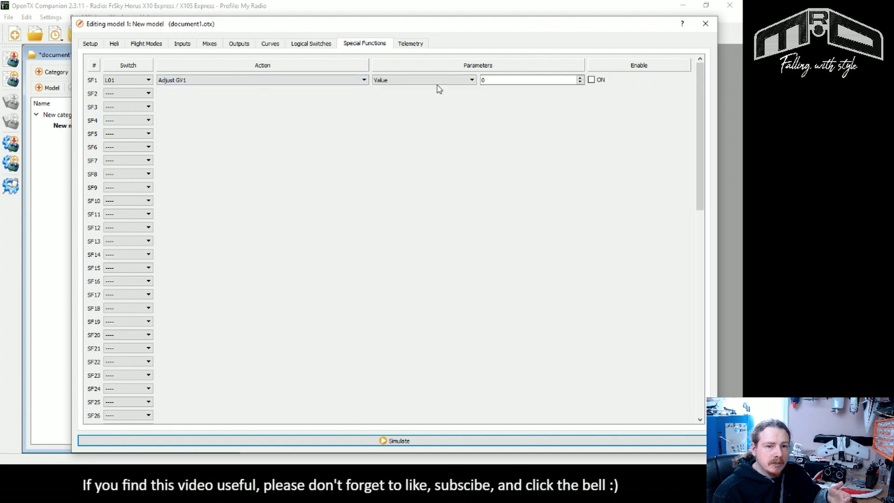
# Make special function SF1 increment GV1 by 1 and enable it.
pyautogui.click(439, 82)
pyautogui.click(404, 109)
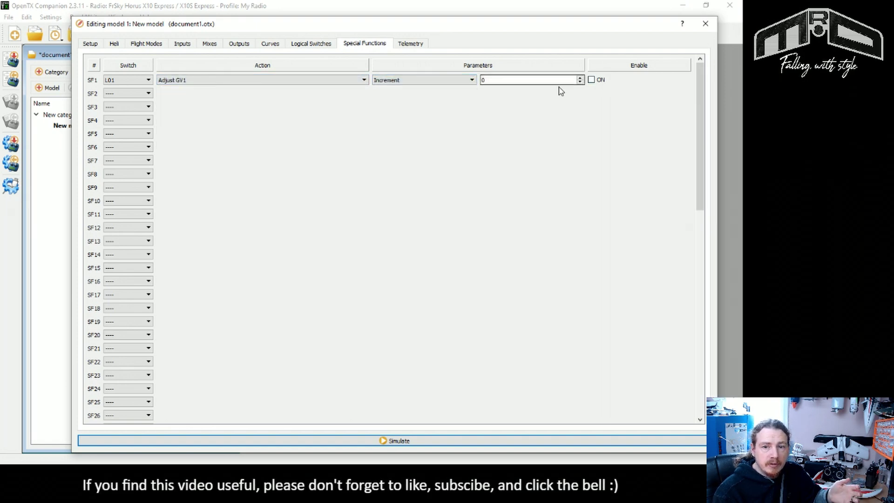
pyautogui.click(580, 78)
pyautogui.click(591, 79)
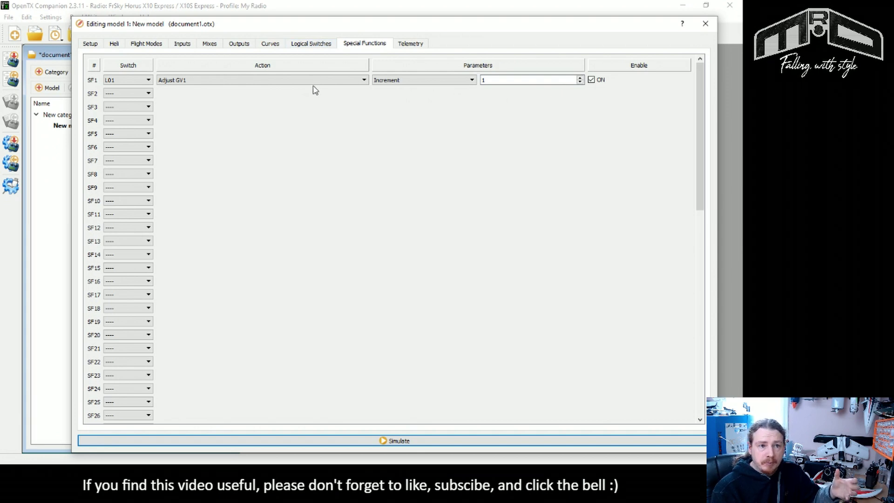
# Change V1 and V2 of the L01 timer logical switch to 0.5.
pyautogui.click(323, 44)
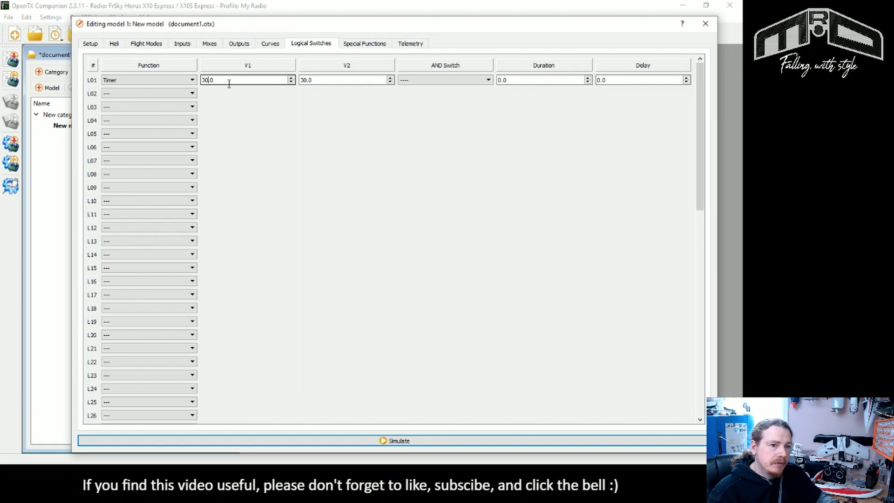
pyautogui.moveTo(230, 82); pyautogui.dragTo(190, 80)
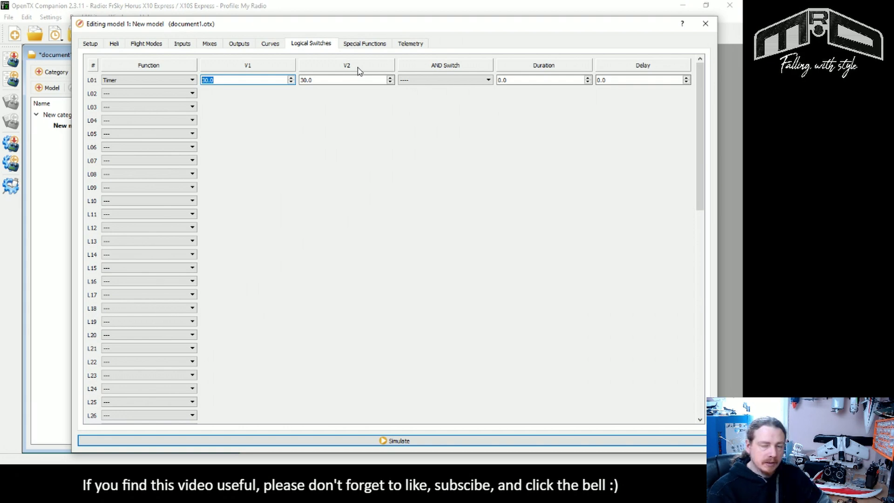
pyautogui.write('0.5')
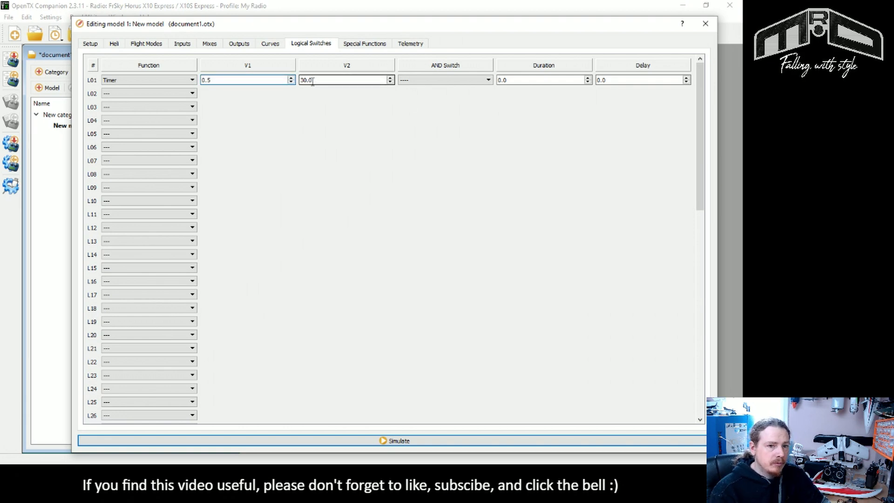
pyautogui.press('Tab')
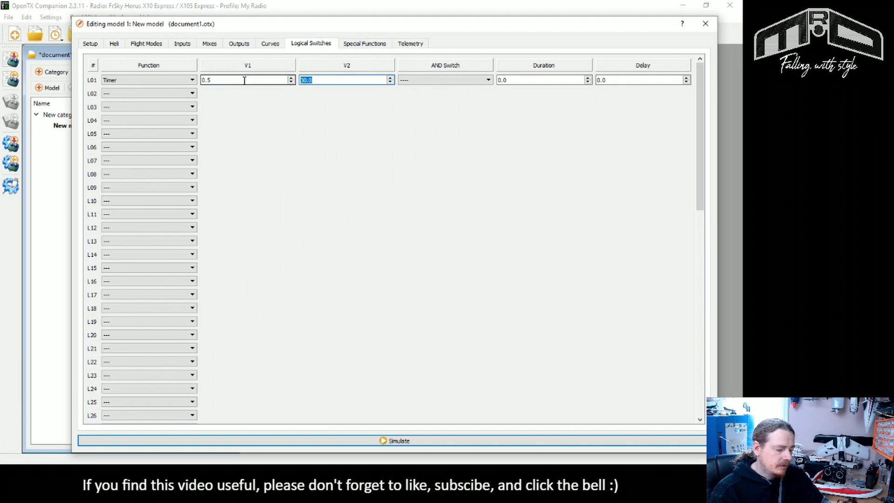
pyautogui.write('0.5')
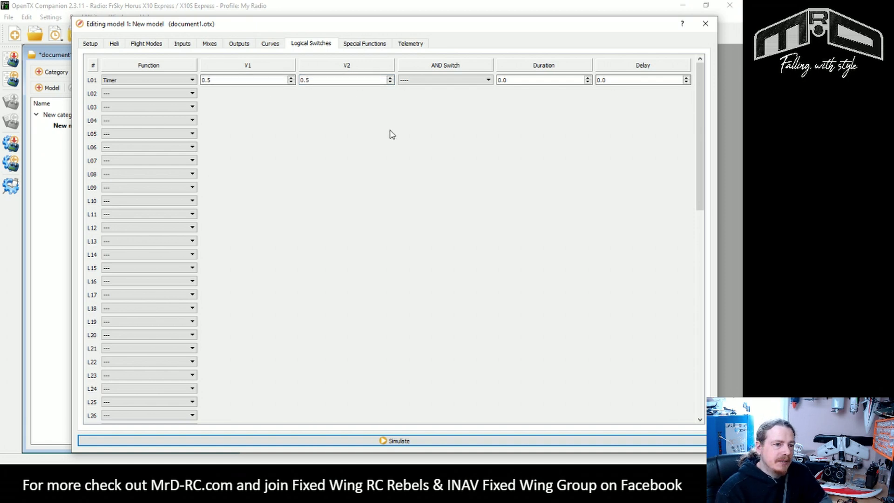
# Configure logical switch L02 with function a=x, V1 as GV1:Tmr and V2 as 5.
pyautogui.click(166, 93)
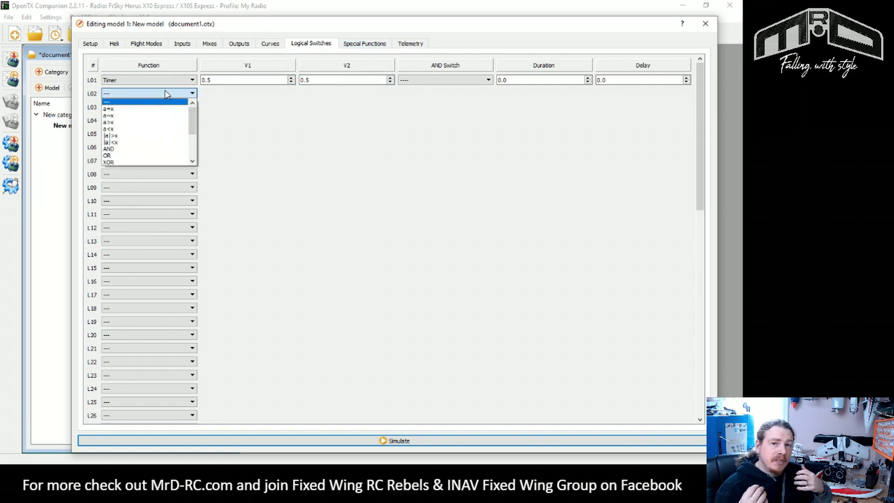
pyautogui.click(149, 109)
pyautogui.click(215, 93)
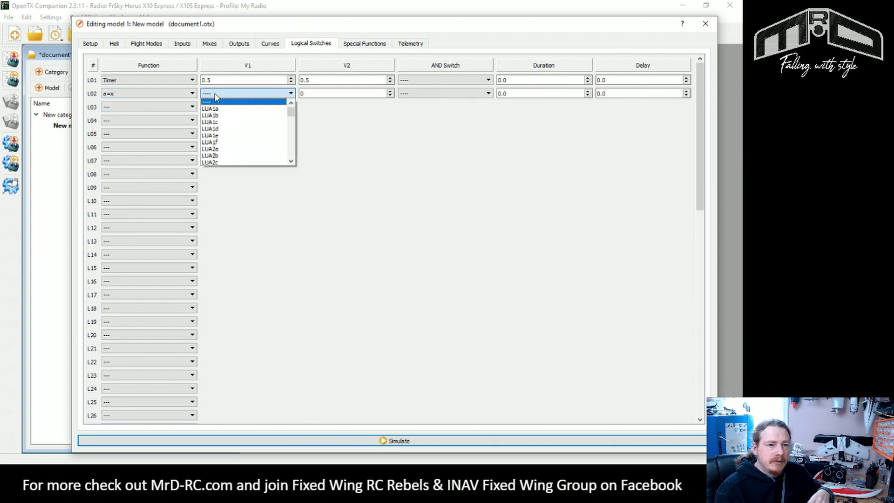
pyautogui.moveTo(291, 112); pyautogui.dragTo(297, 155)
pyautogui.click(216, 122)
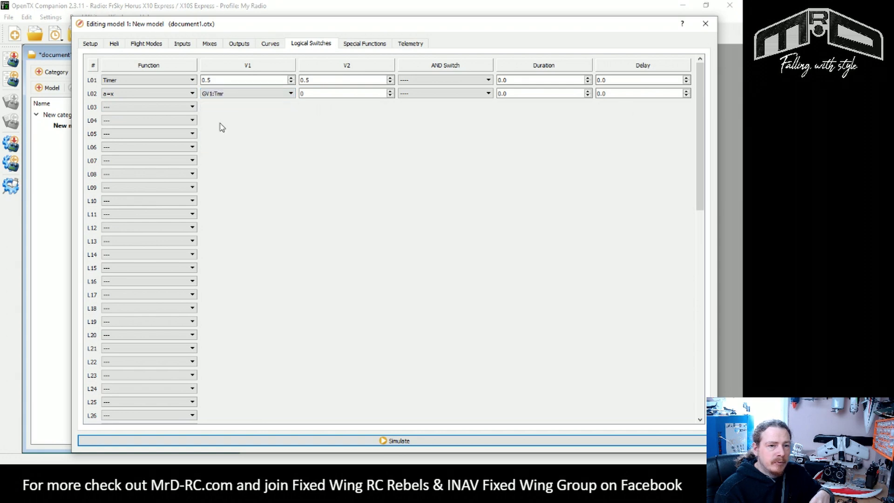
pyautogui.click(301, 93)
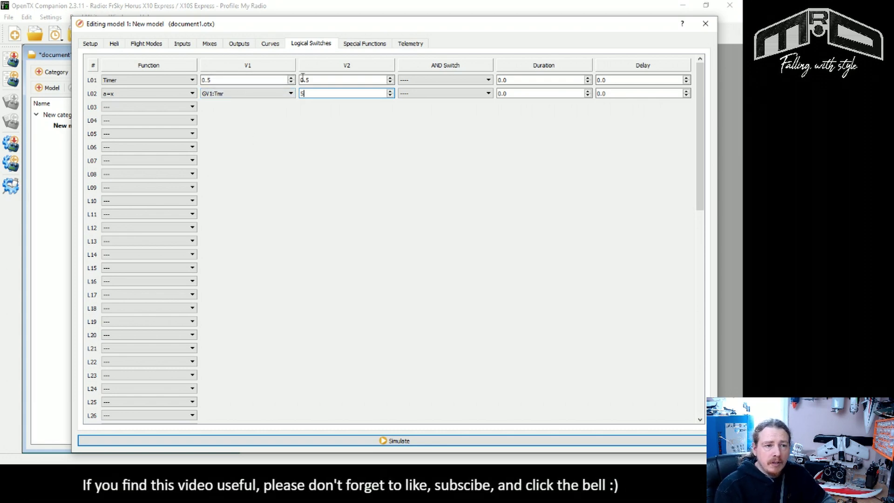
# Assign special function SF2 to switch L02 with the action Adjust GV1.
pyautogui.click(371, 44)
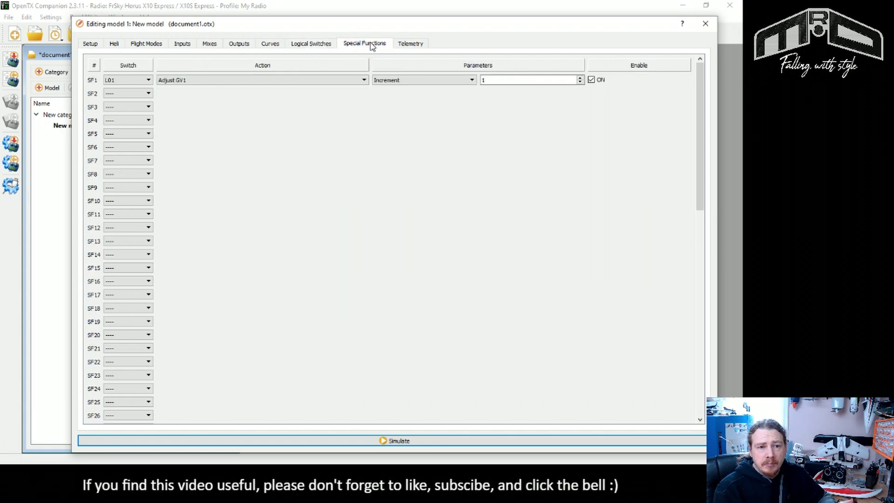
pyautogui.click(135, 94)
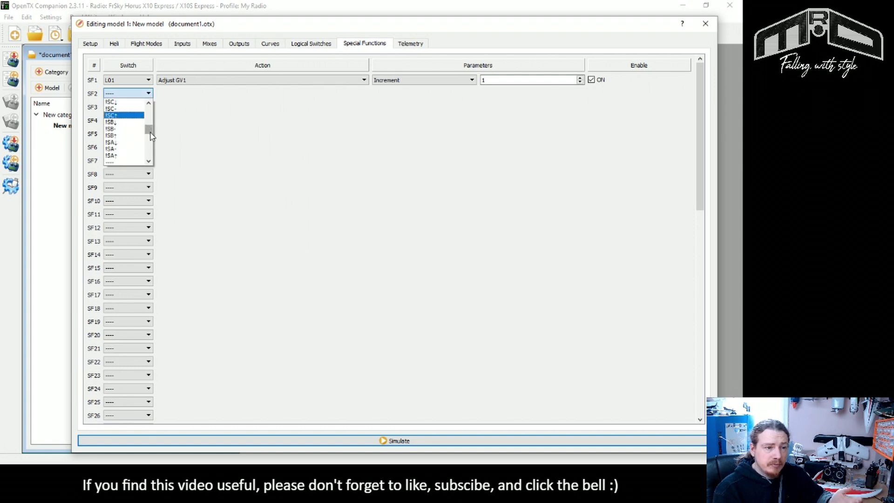
pyautogui.moveTo(150, 132); pyautogui.dragTo(152, 152)
pyautogui.click(128, 135)
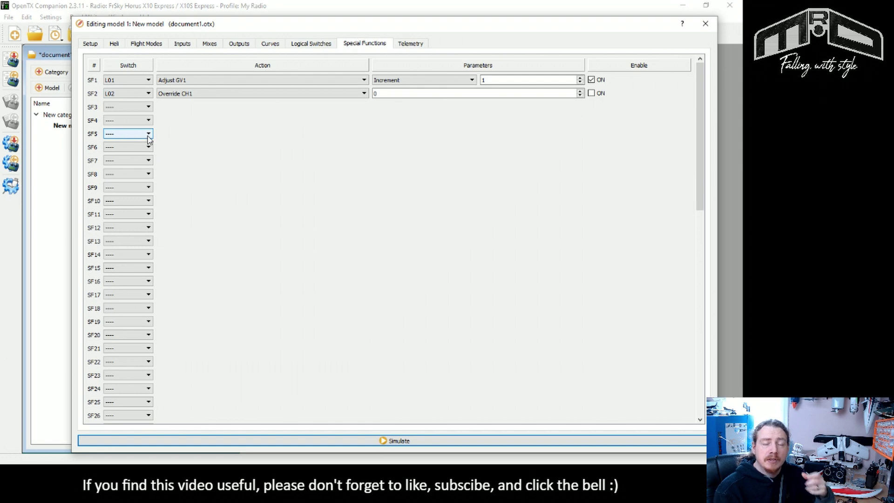
pyautogui.click(213, 94)
pyautogui.scroll(-6, 363, 117)
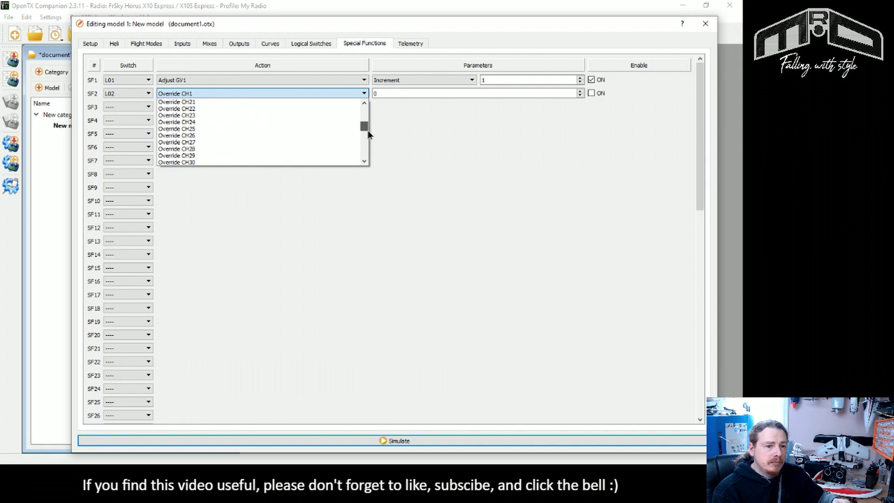
pyautogui.moveTo(365, 130); pyautogui.dragTo(366, 147)
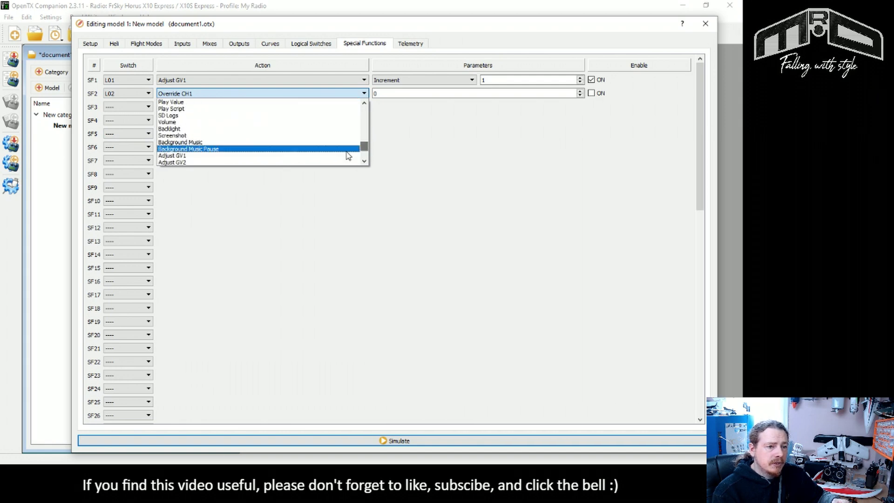
pyautogui.click(238, 158)
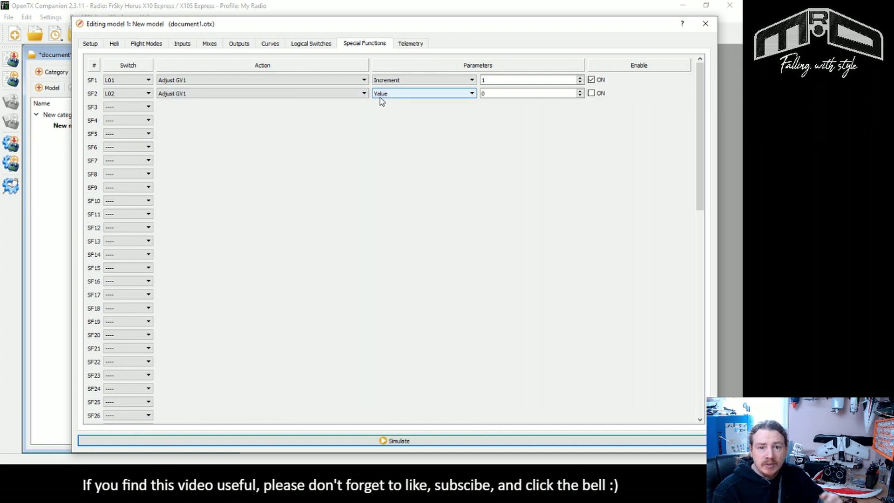
# Enable special function SF2 and assign SF3 to switch L02 with the action Play Sound.
pyautogui.click(591, 93)
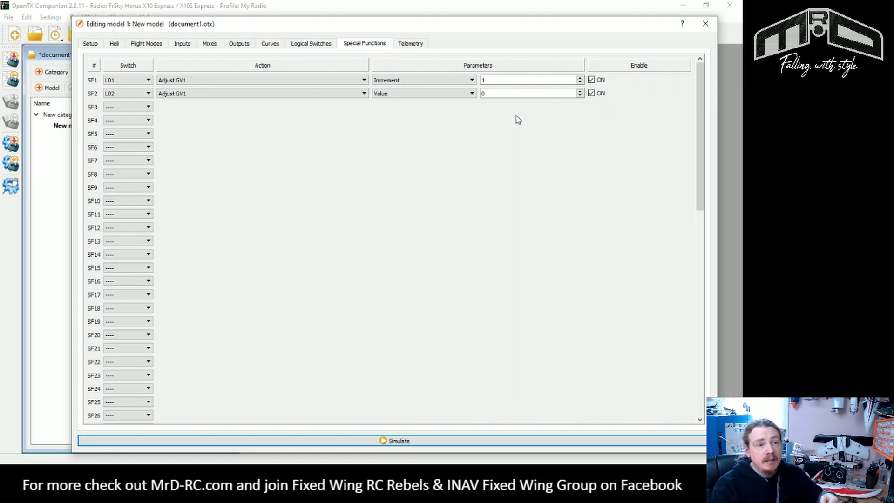
pyautogui.click(131, 107)
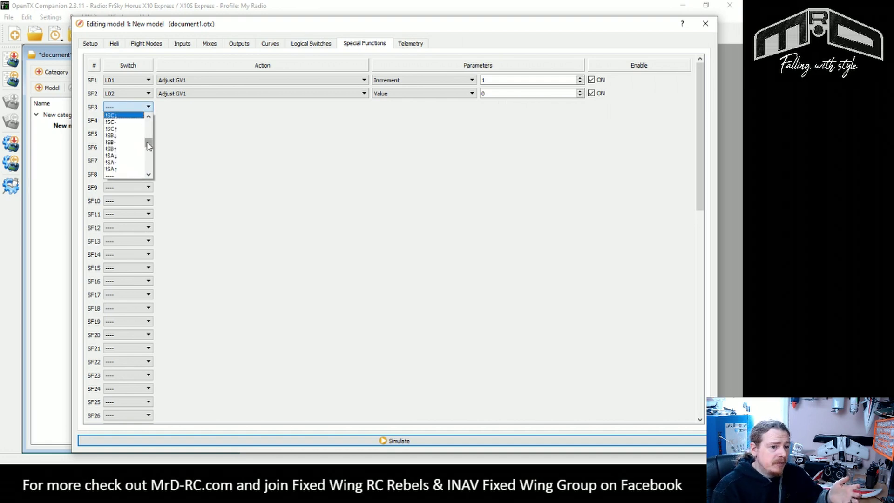
pyautogui.moveTo(149, 145); pyautogui.dragTo(154, 166)
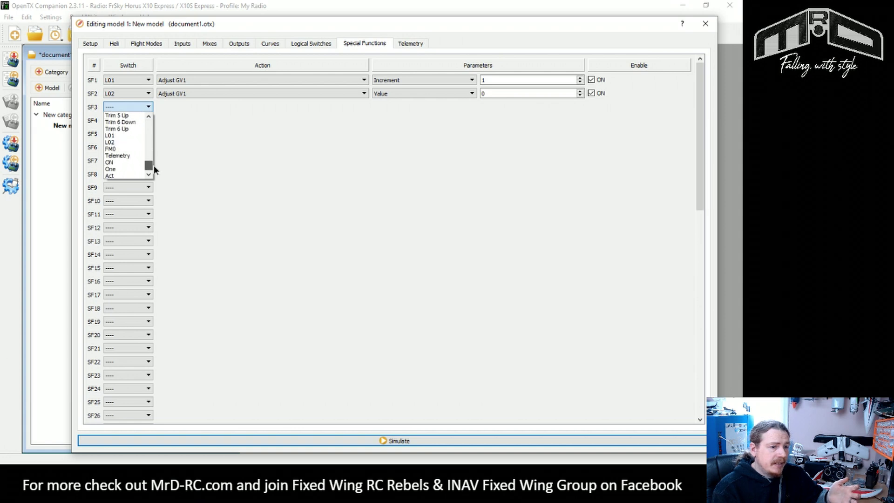
pyautogui.click(122, 142)
pyautogui.click(188, 108)
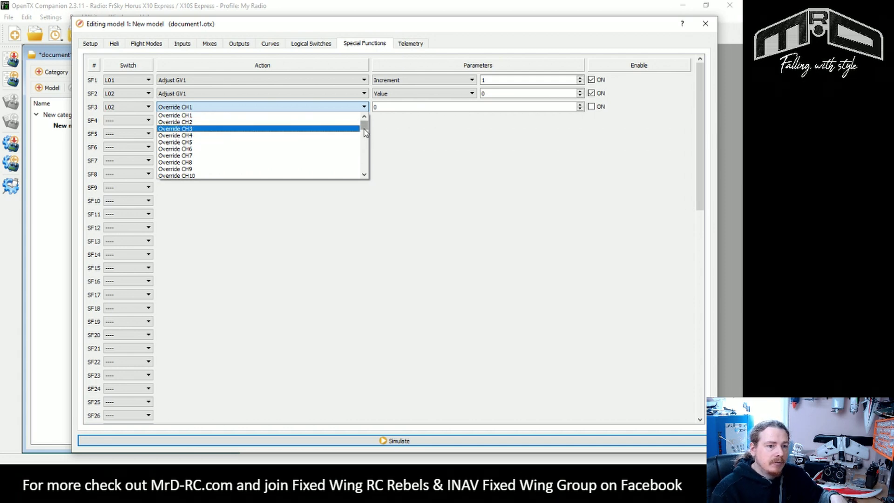
pyautogui.moveTo(365, 132); pyautogui.dragTo(366, 152)
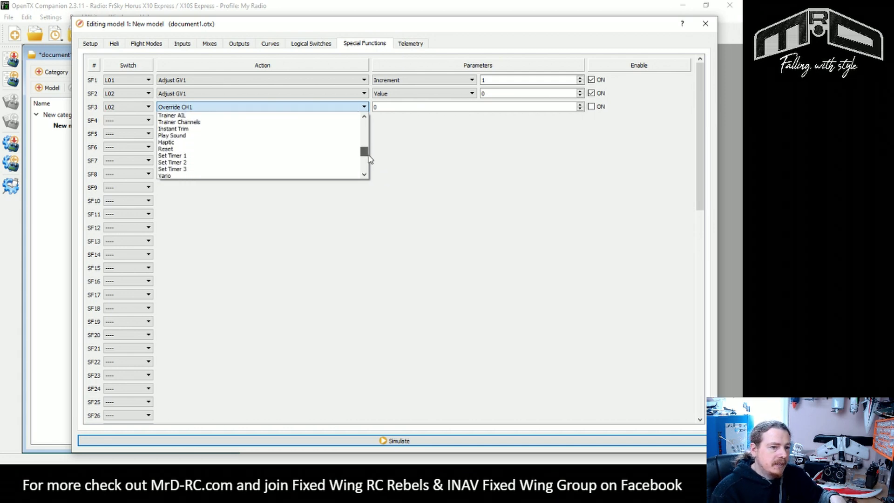
pyautogui.click(246, 136)
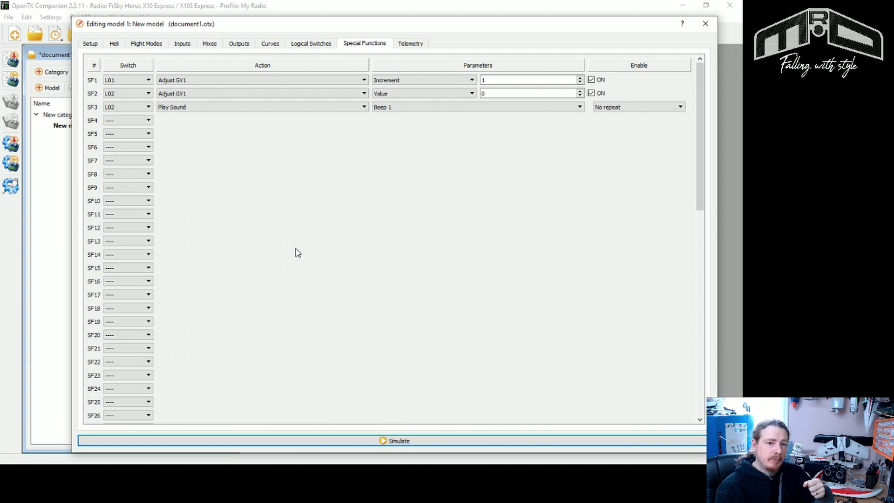
# Simulate the model to check how GV1 counts and resets, and close the simulator.
pyautogui.click(437, 441)
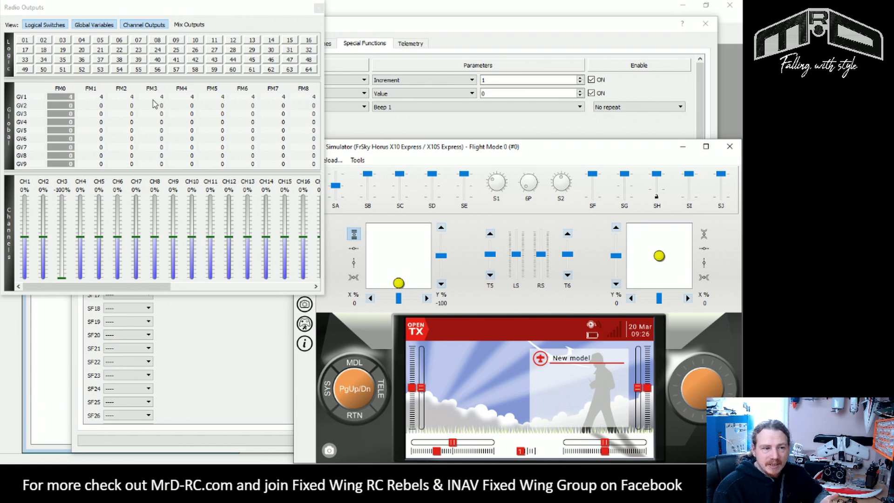
pyautogui.click(730, 146)
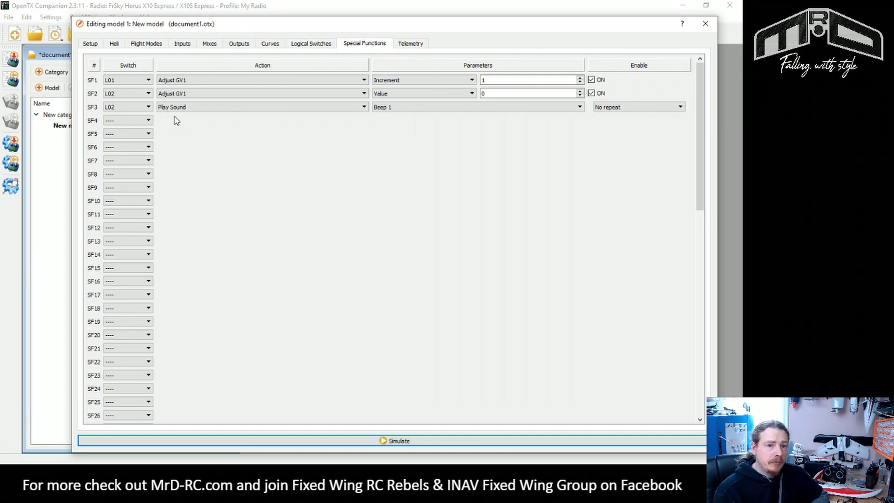
# Set the AND switch of the L01 timer logical switch to SF↑.
pyautogui.click(309, 44)
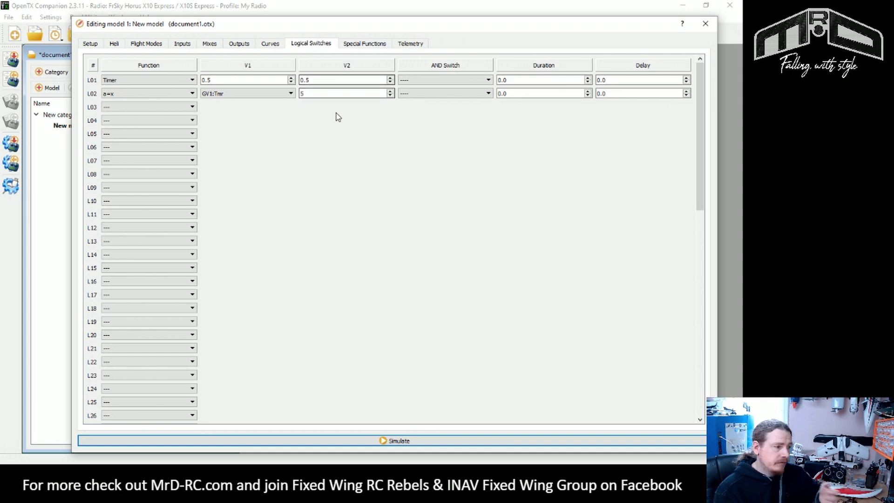
pyautogui.click(444, 82)
pyautogui.scroll(-3, 487, 120)
pyautogui.scroll(-2, 489, 124)
pyautogui.click(449, 144)
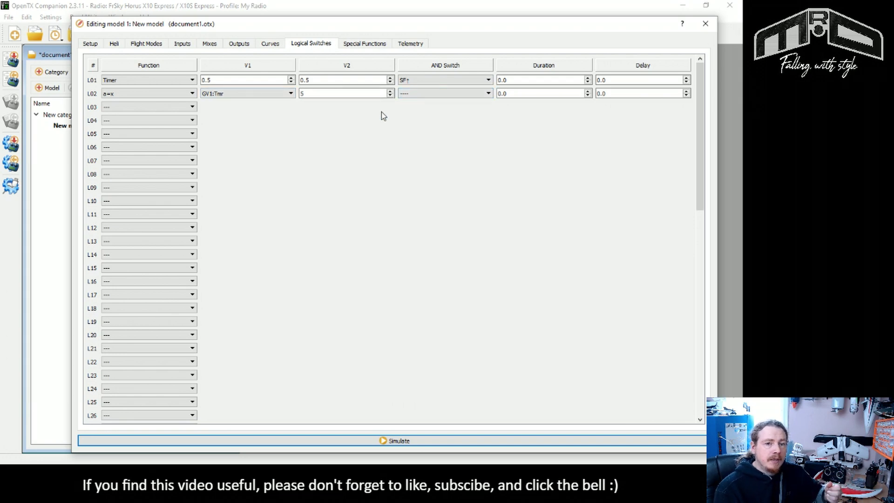
# Assign special function SF4 to switch SF↓ with the action Adjust GV1 and value -1, and enable it.
pyautogui.click(361, 44)
pyautogui.click(125, 121)
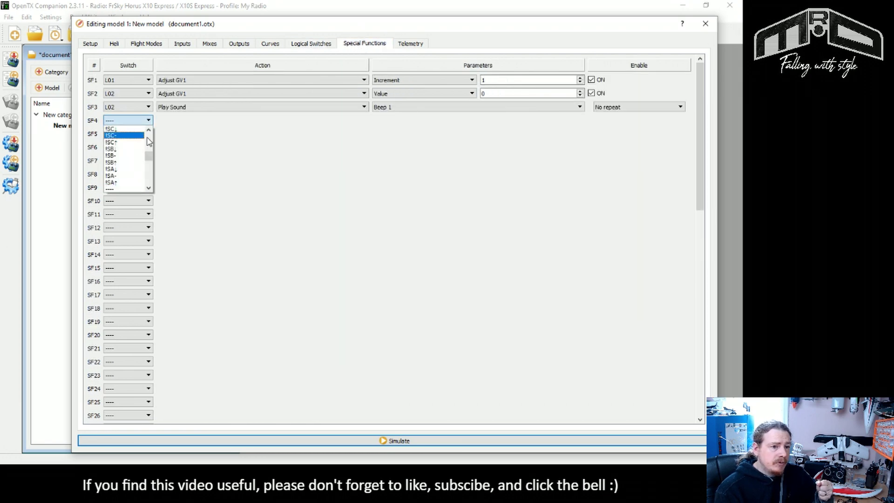
pyautogui.moveTo(149, 140); pyautogui.dragTo(153, 169)
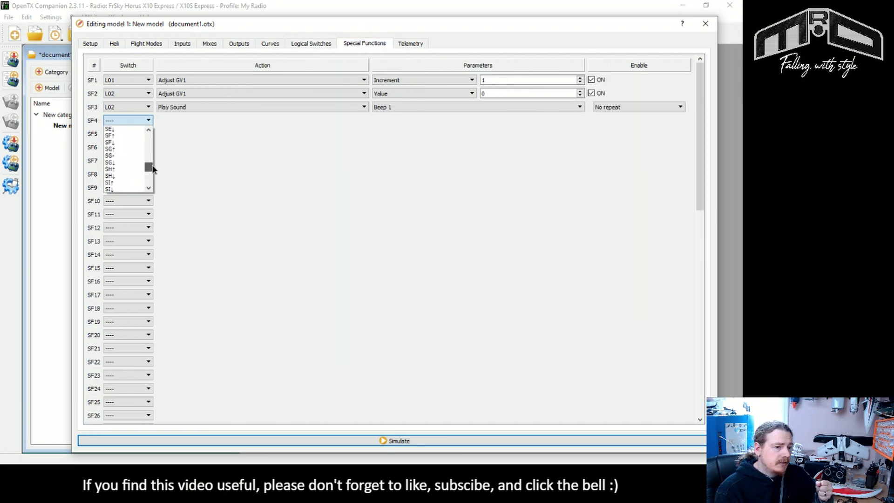
pyautogui.click(115, 142)
pyautogui.click(203, 121)
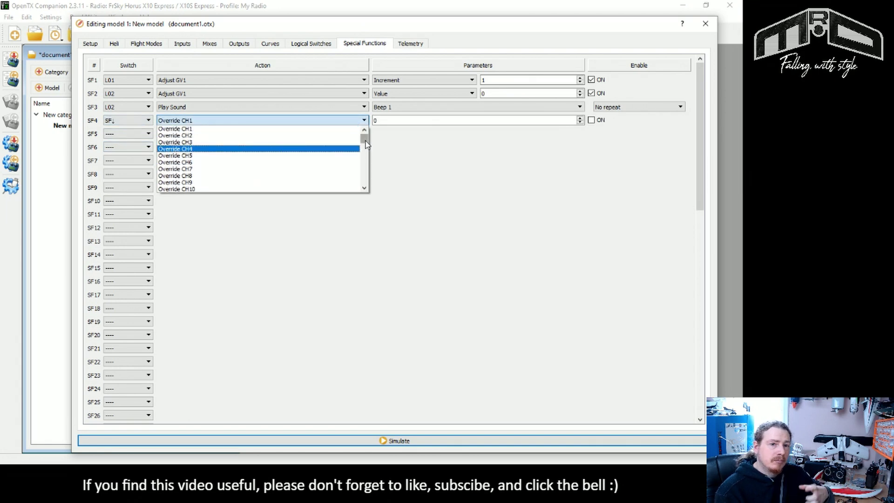
pyautogui.moveTo(365, 142); pyautogui.dragTo(383, 178)
pyautogui.click(257, 184)
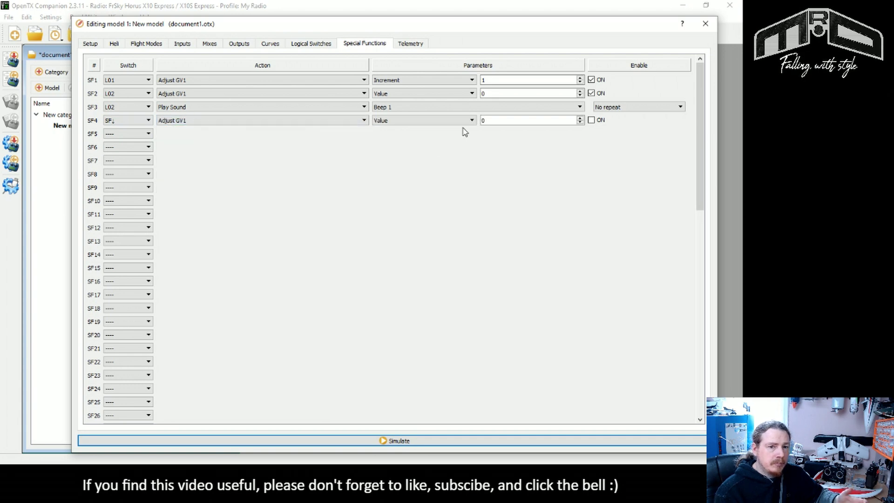
pyautogui.click(580, 122)
pyautogui.click(591, 120)
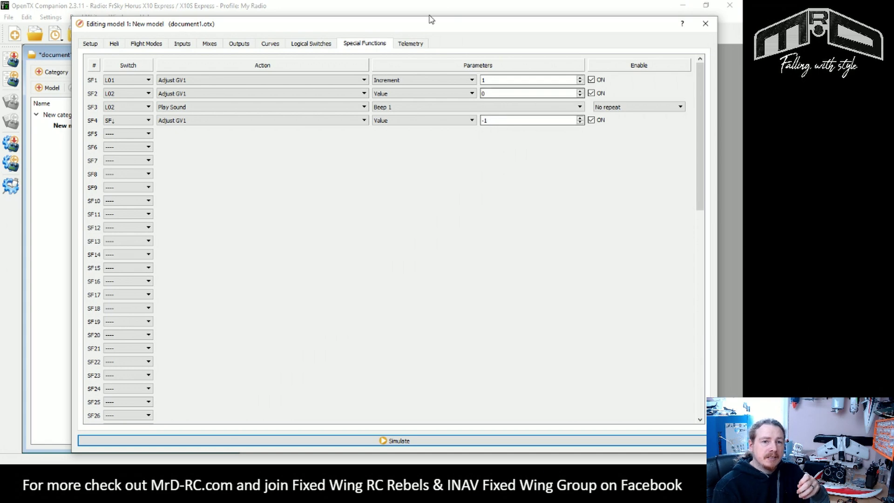
# Simulate the model, flipping switch SF down and up twice to check GV1, and return to the special functions.
pyautogui.click(311, 44)
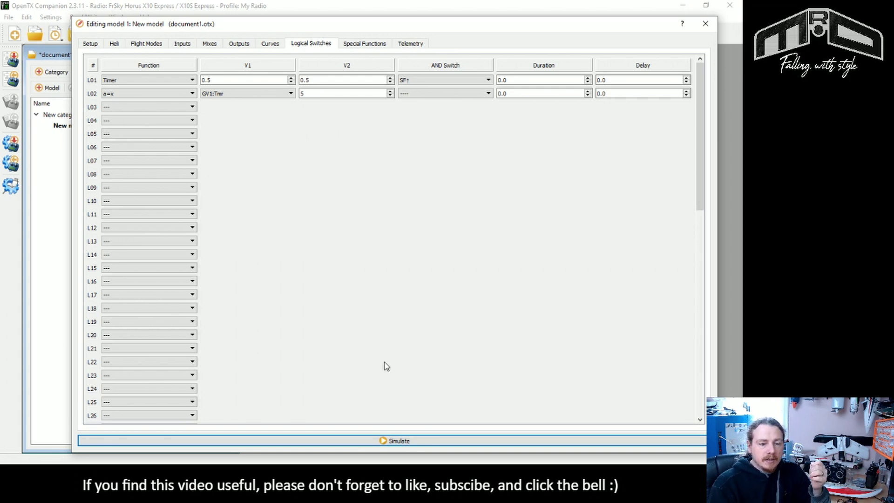
pyautogui.click(383, 441)
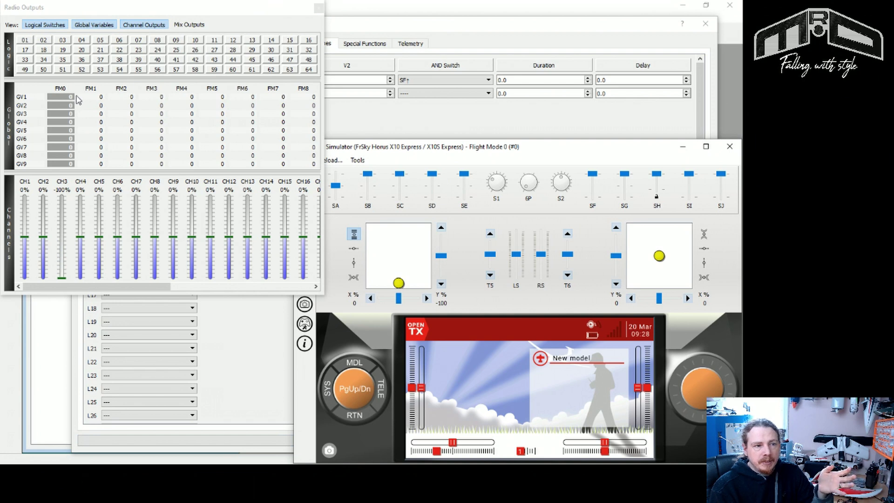
pyautogui.moveTo(592, 174); pyautogui.dragTo(599, 207)
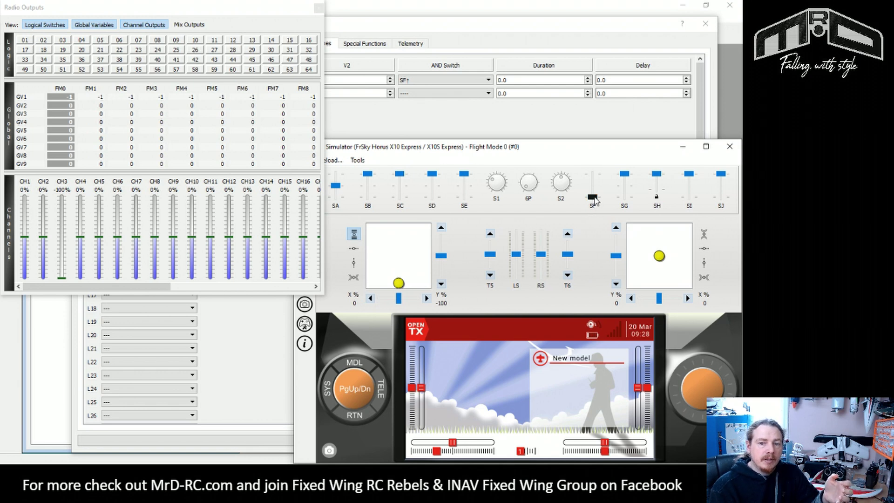
pyautogui.moveTo(594, 200); pyautogui.dragTo(597, 182)
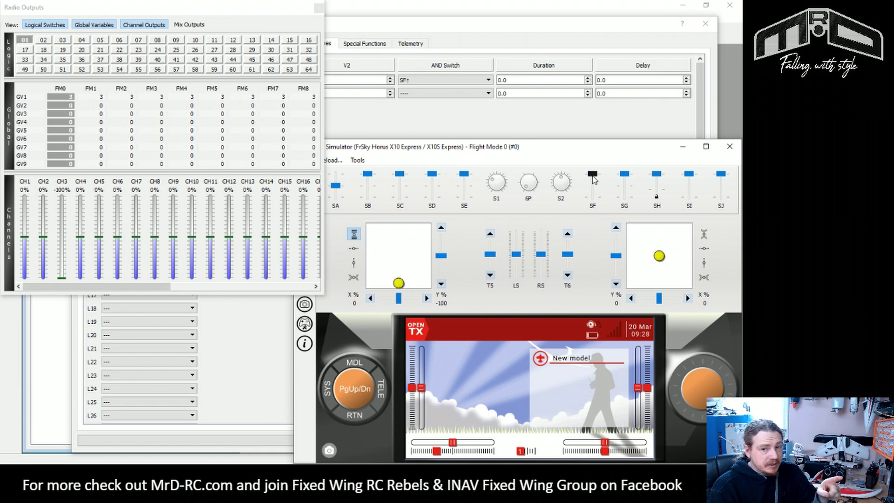
pyautogui.moveTo(594, 179); pyautogui.dragTo(594, 198)
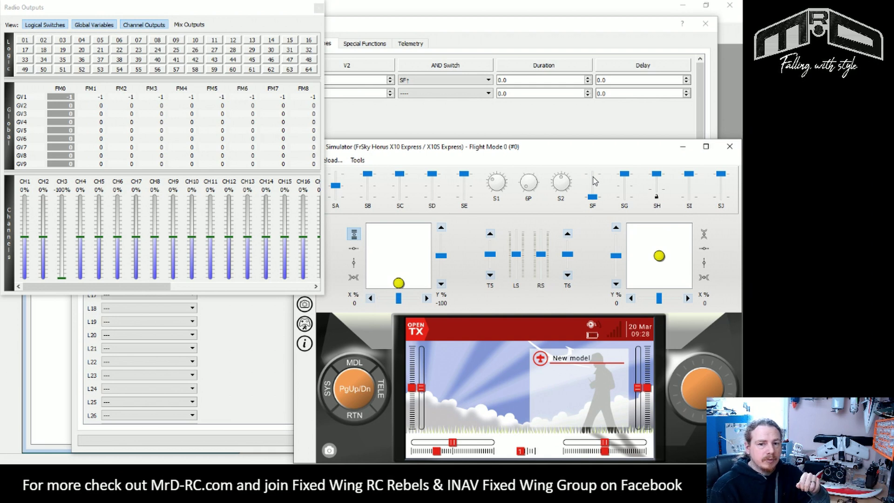
pyautogui.click(595, 180)
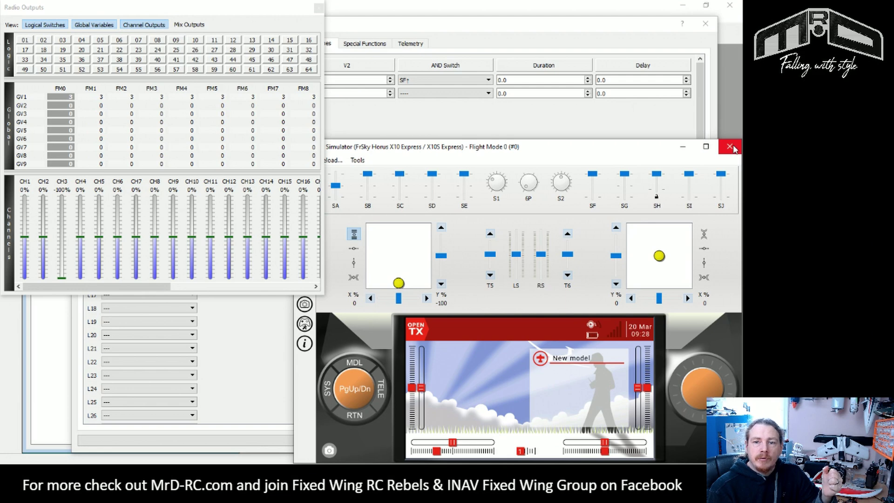
pyautogui.click(729, 147)
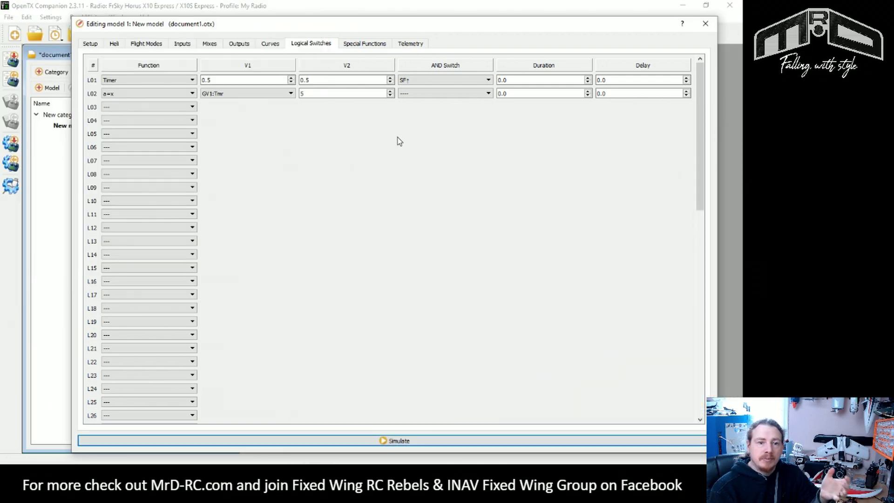
pyautogui.click(361, 43)
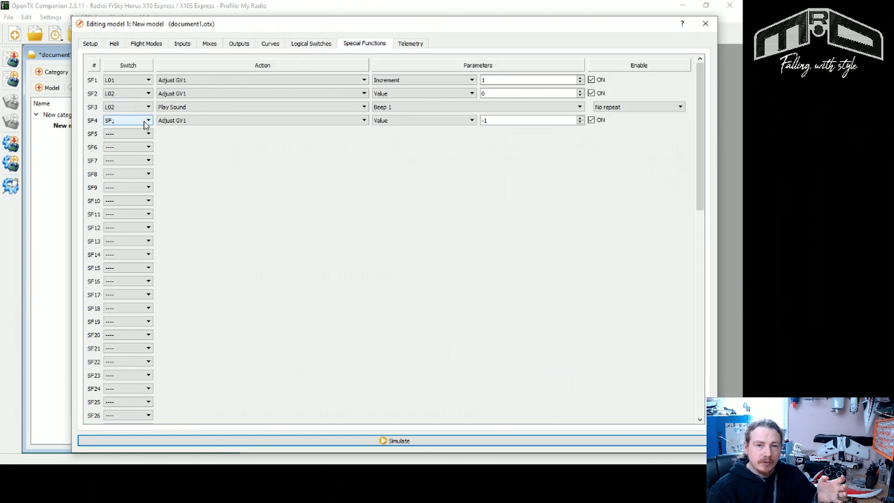